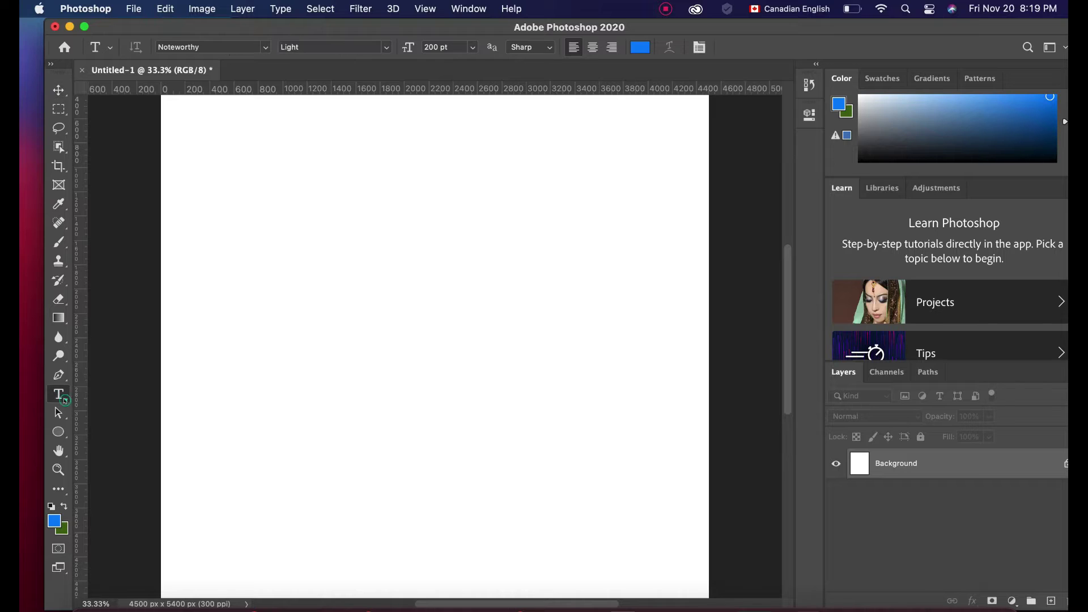
Add the text "Hello" in blue Noteworthy Light at 200 pt in the canvas's upper half and move it slightly down
{"action": "left_click_drag", "start_coordinate": [319, 231], "coordinate": [627, 392]}
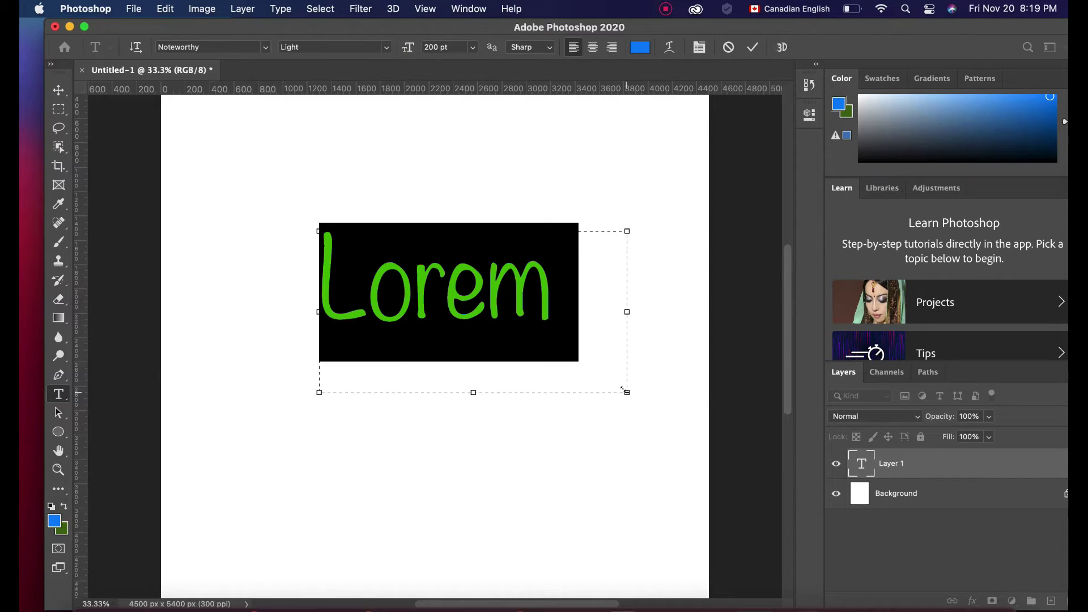
{"action": "type", "text": "Hello"}
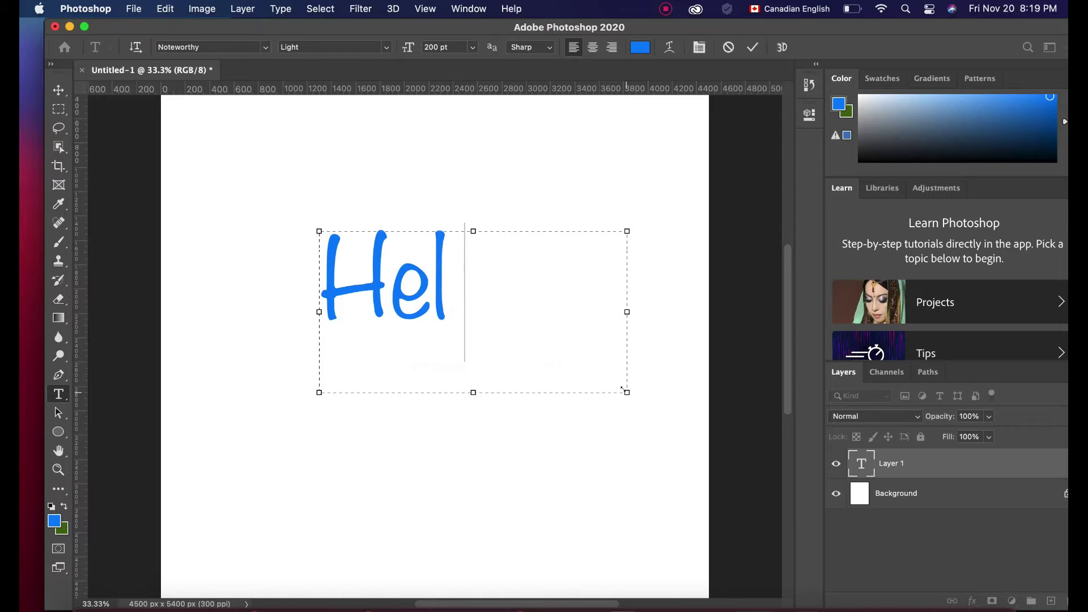
{"action": "left_click", "coordinate": [58, 90]}
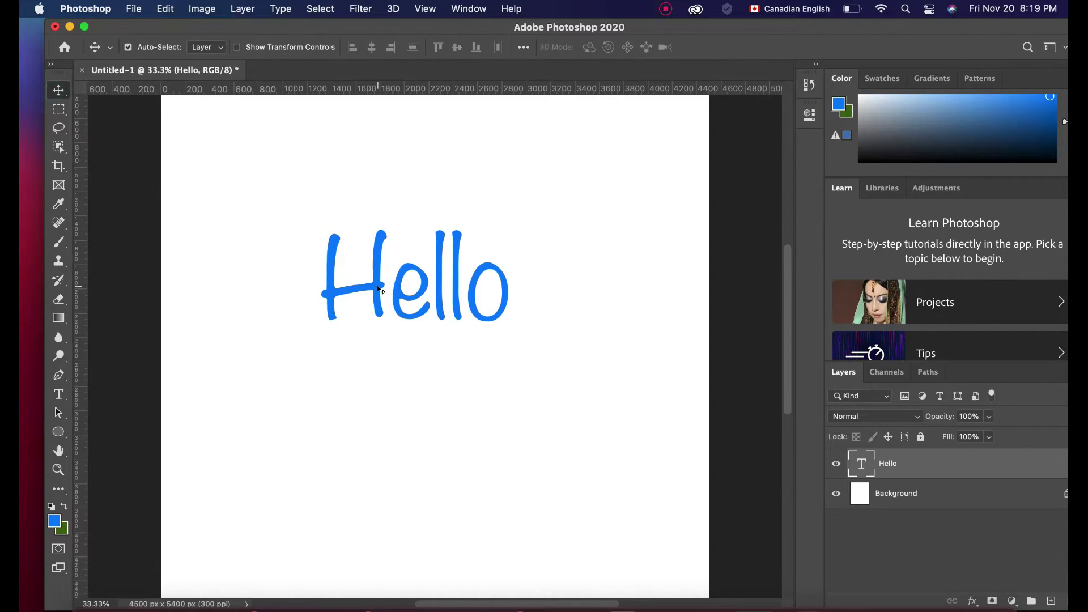
{"action": "left_click_drag", "start_coordinate": [381, 291], "coordinate": [379, 335]}
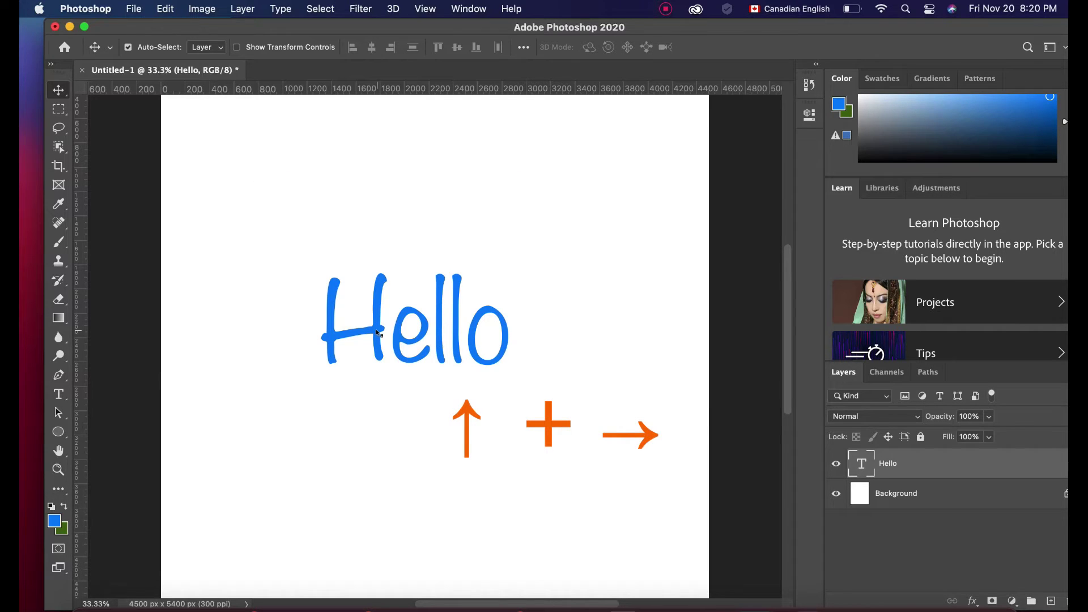
Build a 3D extrusion by stacking 36 copies of the blue Hello text layer, each nudged slightly up and right
{"action": "key", "text": "super+j"}
{"action": "key", "text": "super+j"}
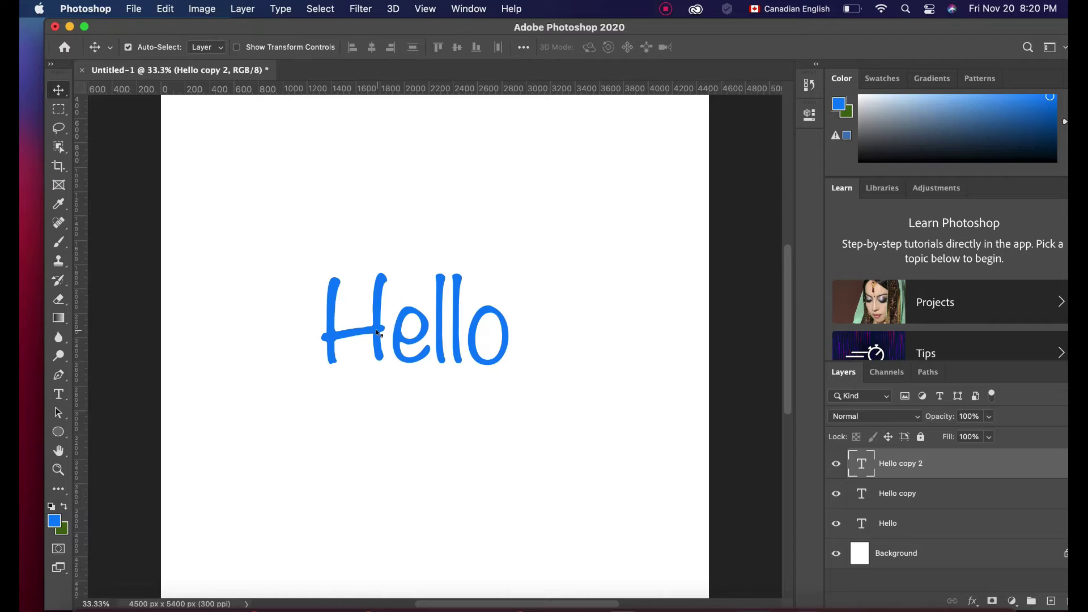
{"action": "key", "text": "super+j"}
{"action": "key", "text": "super+j"}
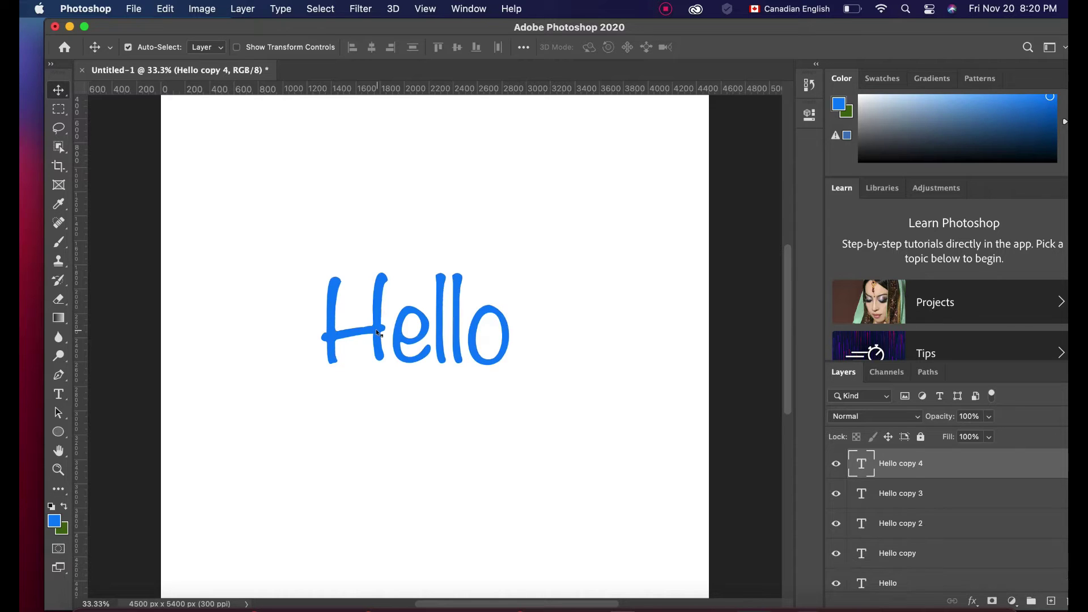
{"action": "key", "text": "super+j"}
{"action": "key", "text": "super+j"}
{"action": "key", "text": "super+j"}
{"action": "key", "text": "super+j"}
{"action": "key", "text": "super+j"}
{"action": "key", "text": "super+j"}
{"action": "key", "text": "super+j"}
{"action": "key", "text": "super+j"}
{"action": "key", "text": "super+j"}
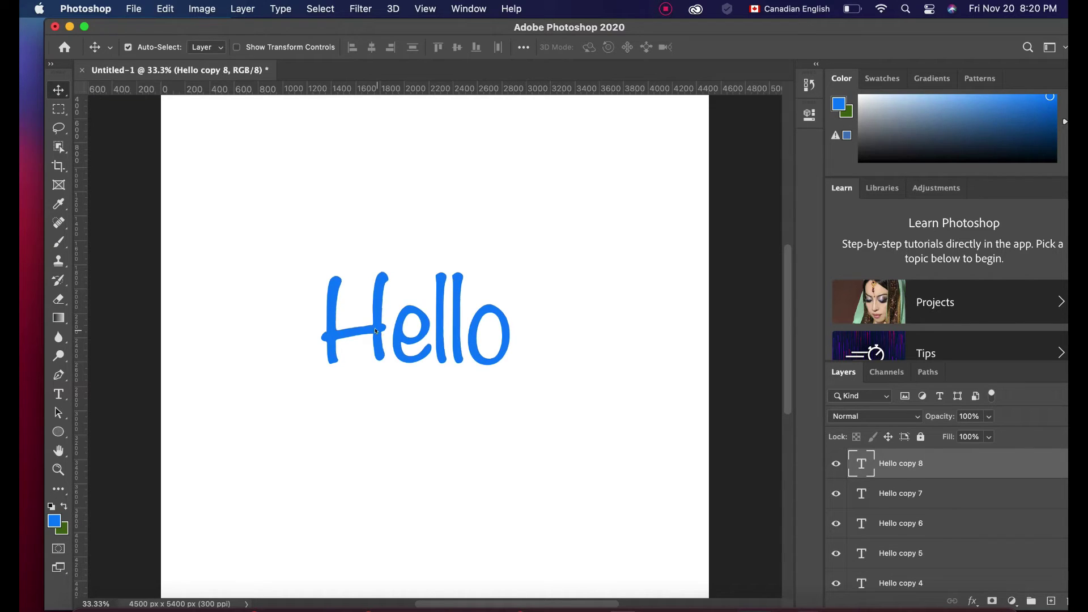
{"action": "key", "text": "super+j"}
{"action": "key", "text": "super+j"}
{"action": "key", "text": "super+j"}
{"action": "key", "text": "super+j"}
{"action": "key", "text": "super+j"}
{"action": "key", "text": "super+j"}
{"action": "key", "text": "super+j"}
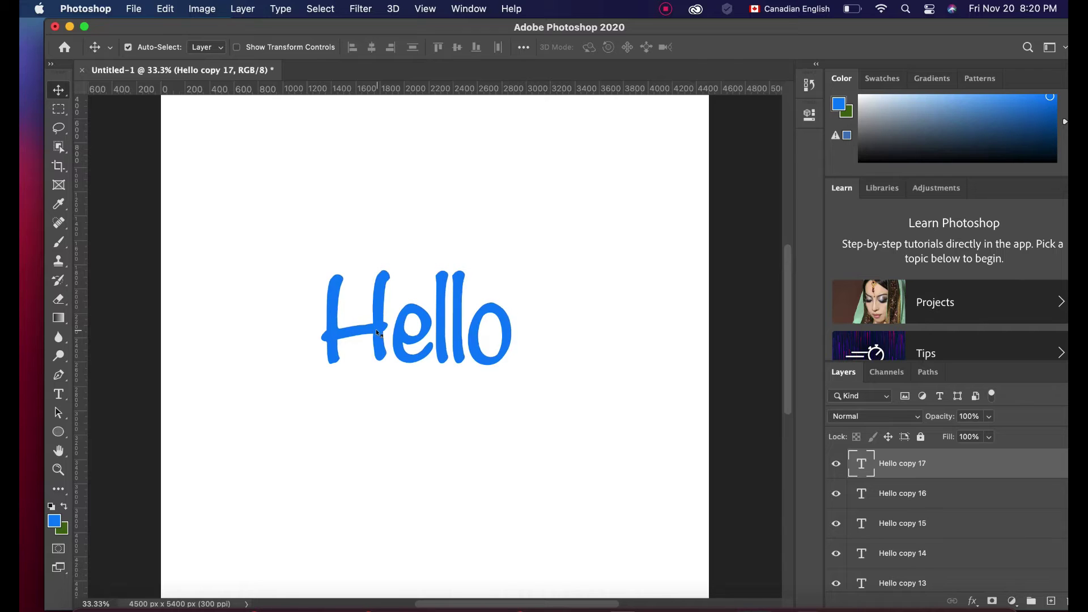
{"action": "key", "text": "super+j"}
{"action": "key", "text": "super+j"}
{"action": "key", "text": "super+j"}
{"action": "key", "text": "super+j"}
{"action": "key", "text": "super+j"}
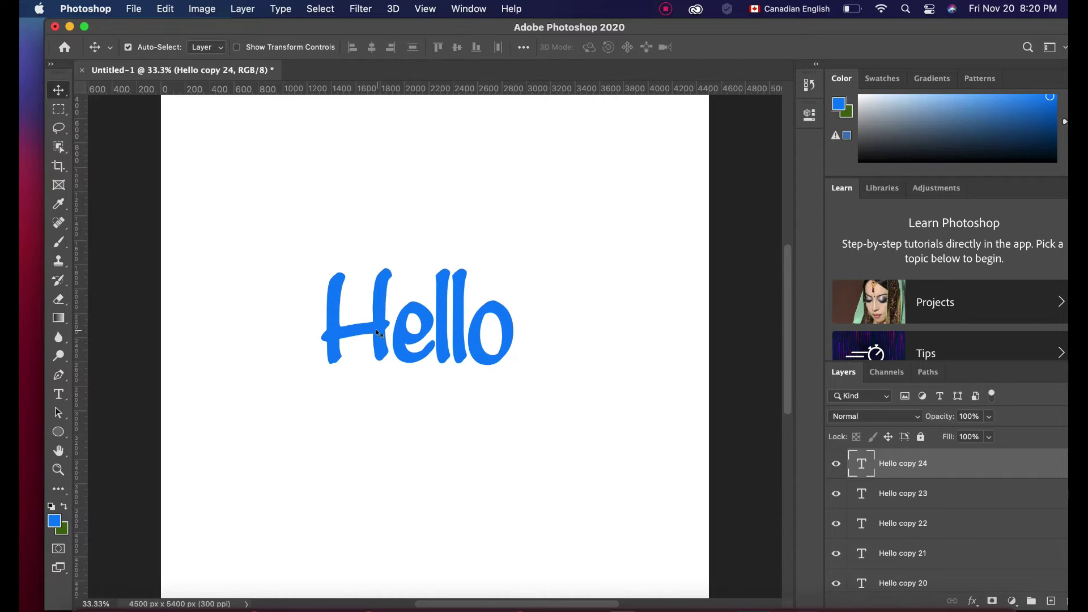
{"action": "key", "text": "super+j"}
{"action": "key", "text": "super+j"}
{"action": "key", "text": "super+j"}
{"action": "key", "text": "super+j"}
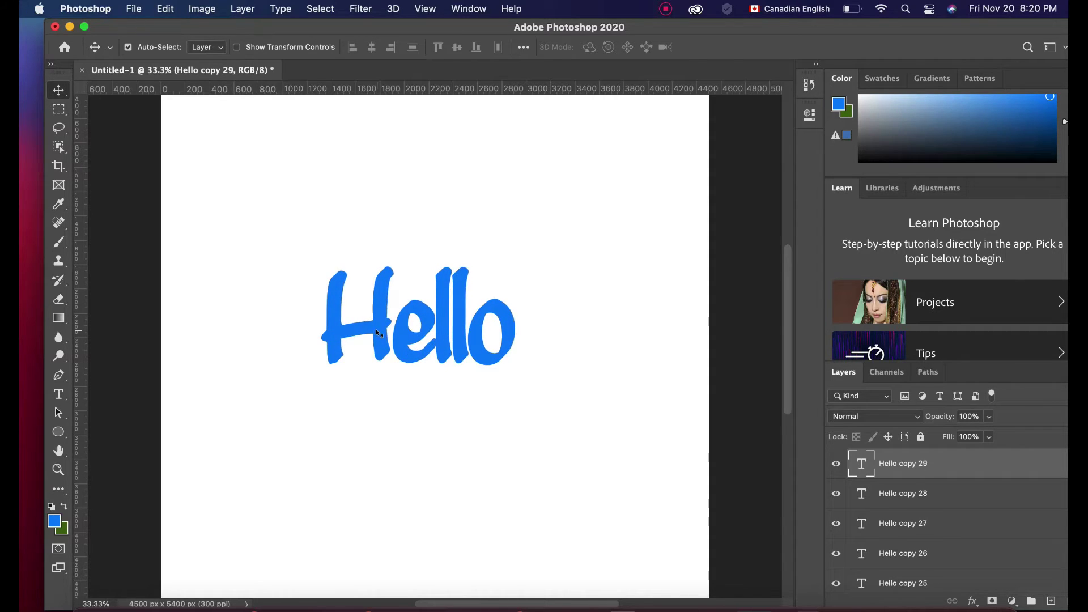
{"action": "key", "text": "super+j"}
{"action": "key", "text": "super+j"}
{"action": "key", "text": "super+j"}
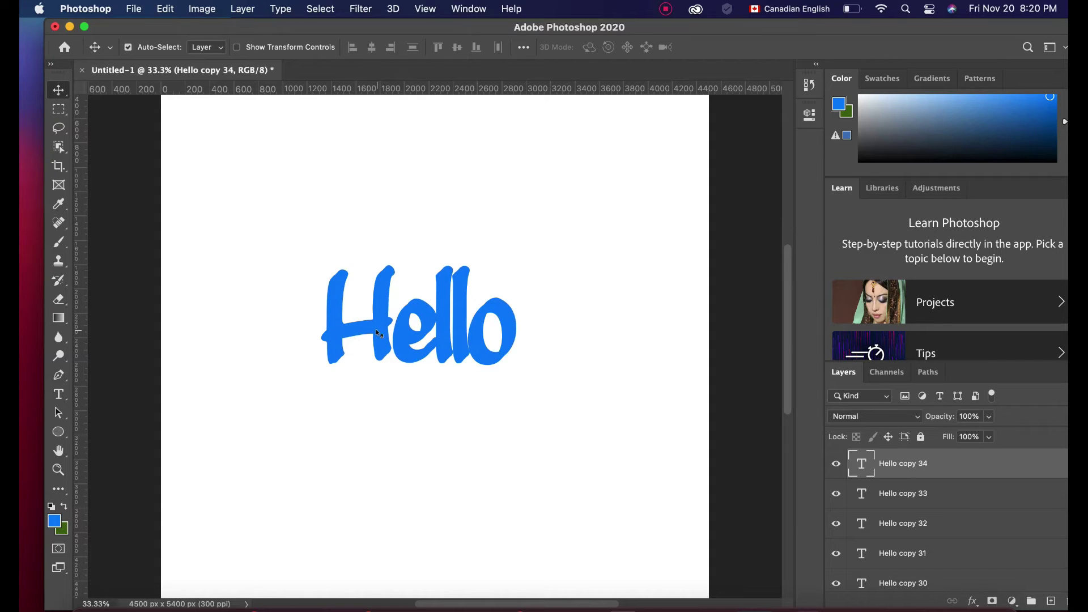
{"action": "key", "text": "super+j"}
{"action": "key", "text": "super+j"}
Recolour the text of the topmost Hello copy to near-black #0a0c0e
{"action": "left_click", "coordinate": [59, 394]}
{"action": "left_click", "coordinate": [394, 388]}
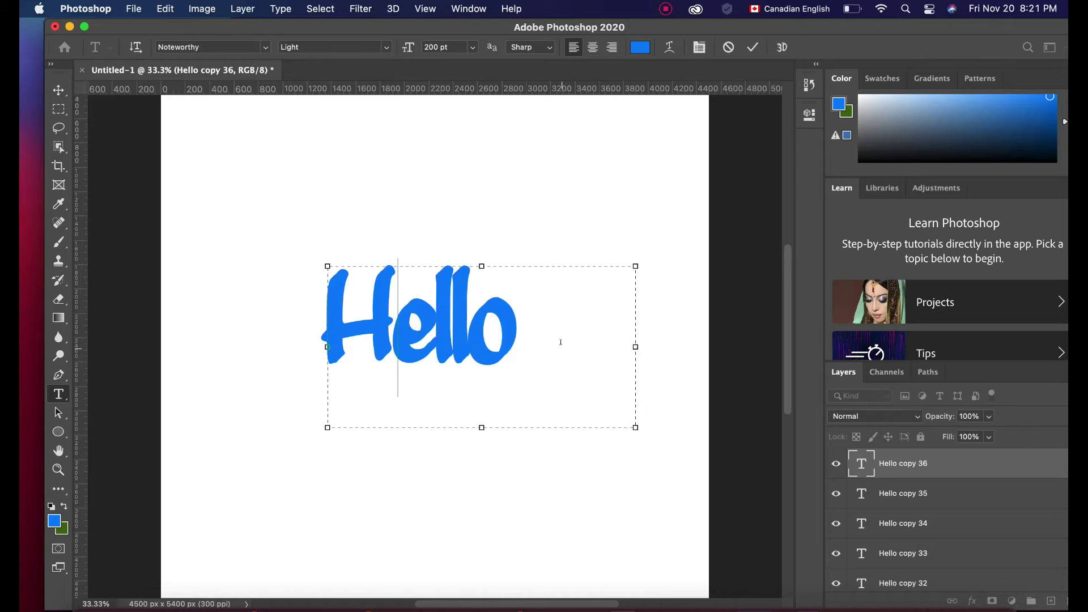
{"action": "left_click_drag", "start_coordinate": [553, 342], "coordinate": [249, 339]}
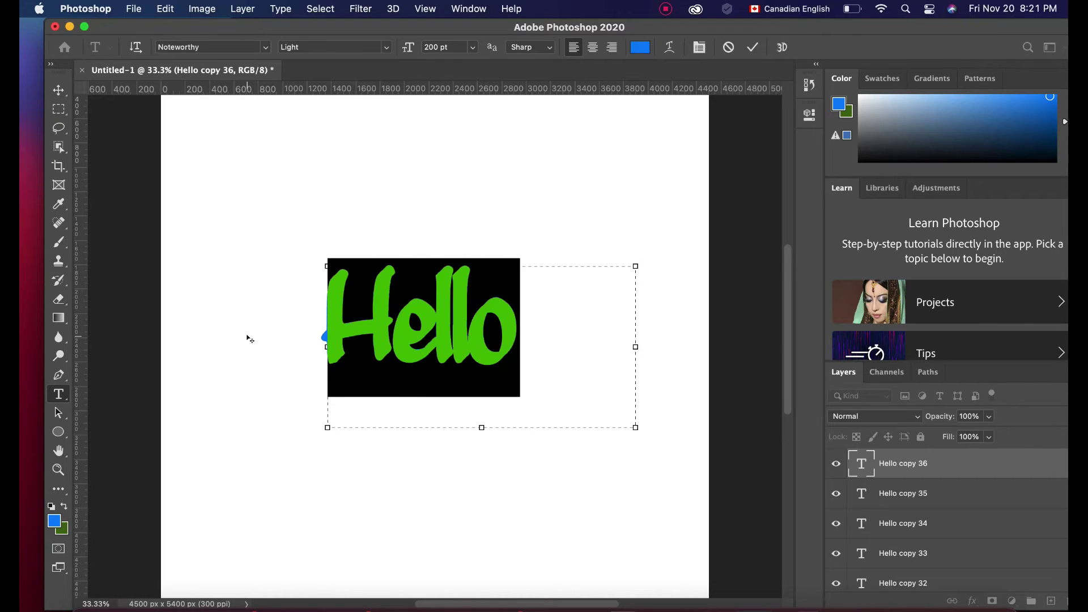
{"action": "left_click", "coordinate": [637, 50]}
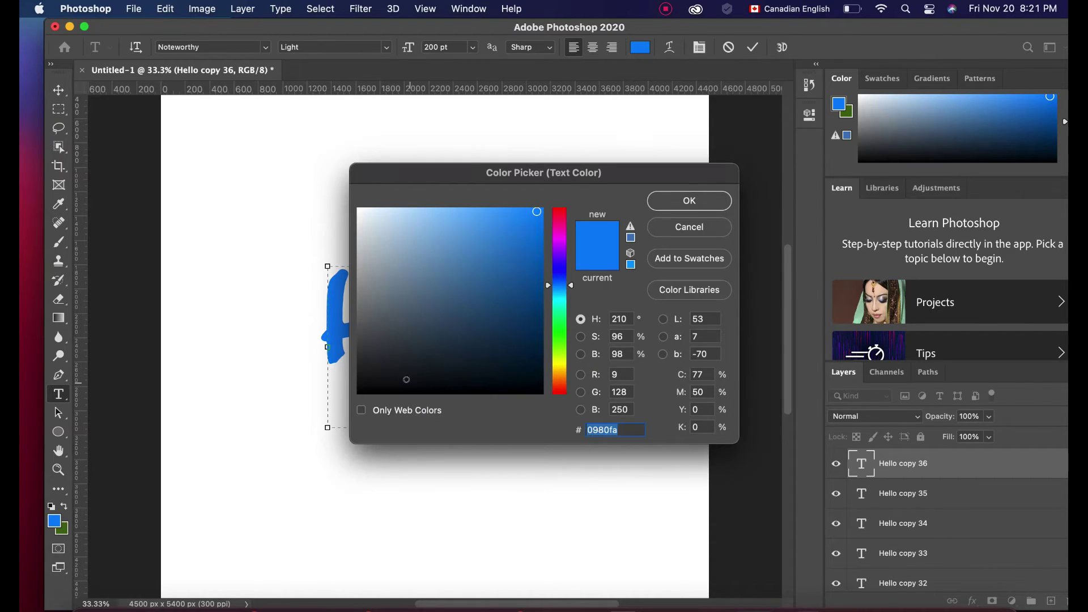
{"action": "left_click", "coordinate": [409, 383]}
{"action": "left_click", "coordinate": [695, 212]}
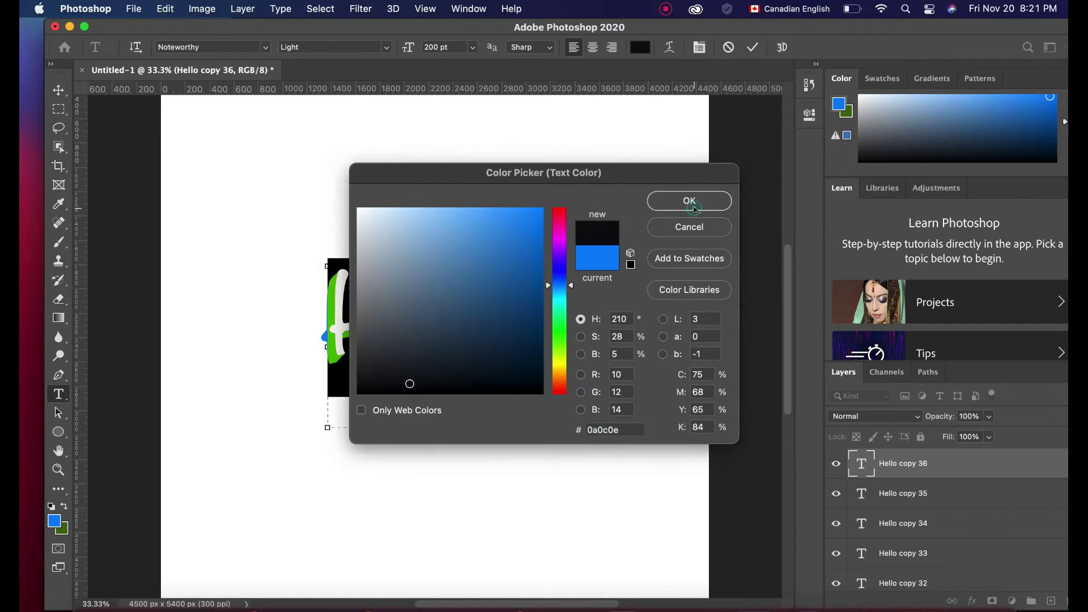
{"action": "left_click", "coordinate": [59, 89]}
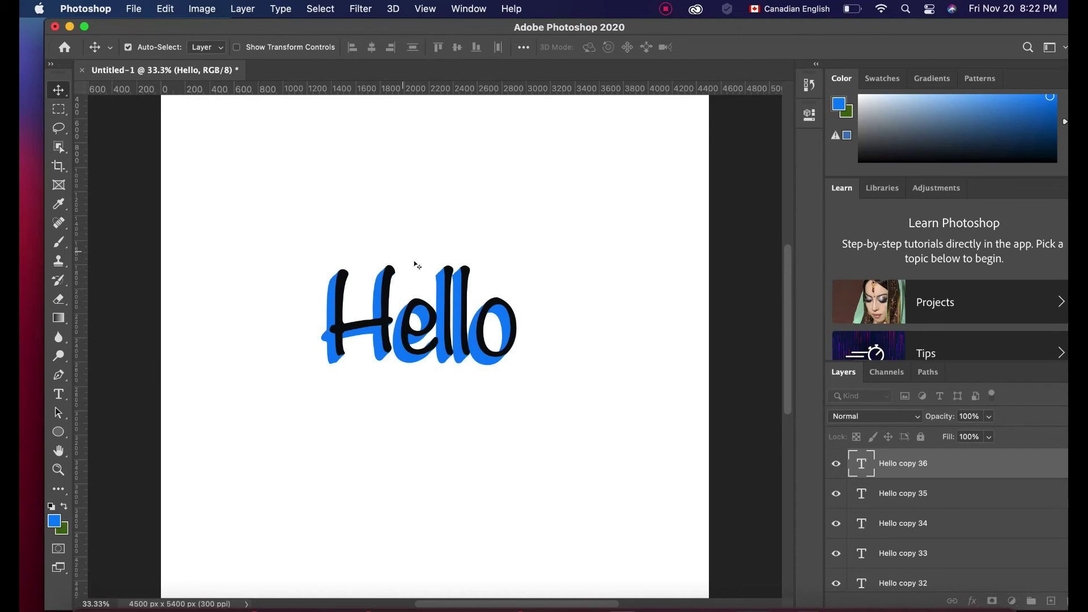
Delete all the Hello text layers so that only the Background layer is left
{"action": "key", "text": "BackSpace"}
{"action": "key", "text": "BackSpace"}
{"action": "key", "text": "BackSpace"}
{"action": "key", "text": "BackSpace"}
{"action": "key", "text": "BackSpace"}
{"action": "key", "text": "BackSpace"}
{"action": "key", "text": "BackSpace"}
{"action": "key", "text": "BackSpace"}
{"action": "key", "text": "BackSpace"}
{"action": "key", "text": "BackSpace"}
{"action": "key", "text": "BackSpace"}
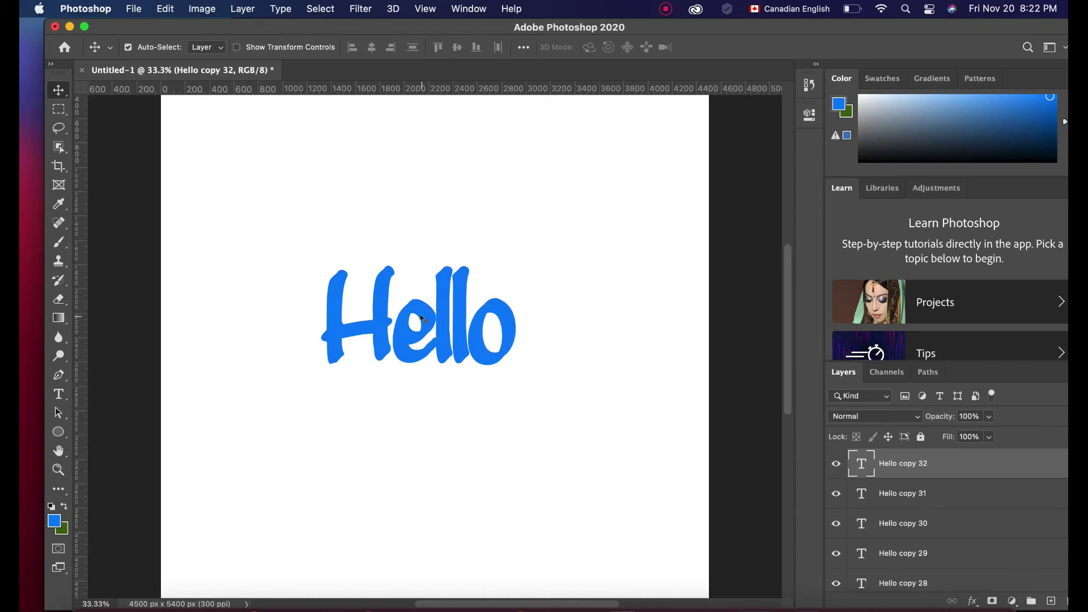
{"action": "key", "text": "BackSpace"}
{"action": "key", "text": "BackSpace"}
{"action": "key", "text": "BackSpace"}
{"action": "key", "text": "BackSpace"}
{"action": "key", "text": "BackSpace"}
{"action": "key", "text": "BackSpace"}
{"action": "key", "text": "BackSpace"}
{"action": "key", "text": "BackSpace"}
{"action": "key", "text": "BackSpace"}
{"action": "key", "text": "BackSpace"}
{"action": "key", "text": "BackSpace"}
{"action": "key", "text": "BackSpace"}
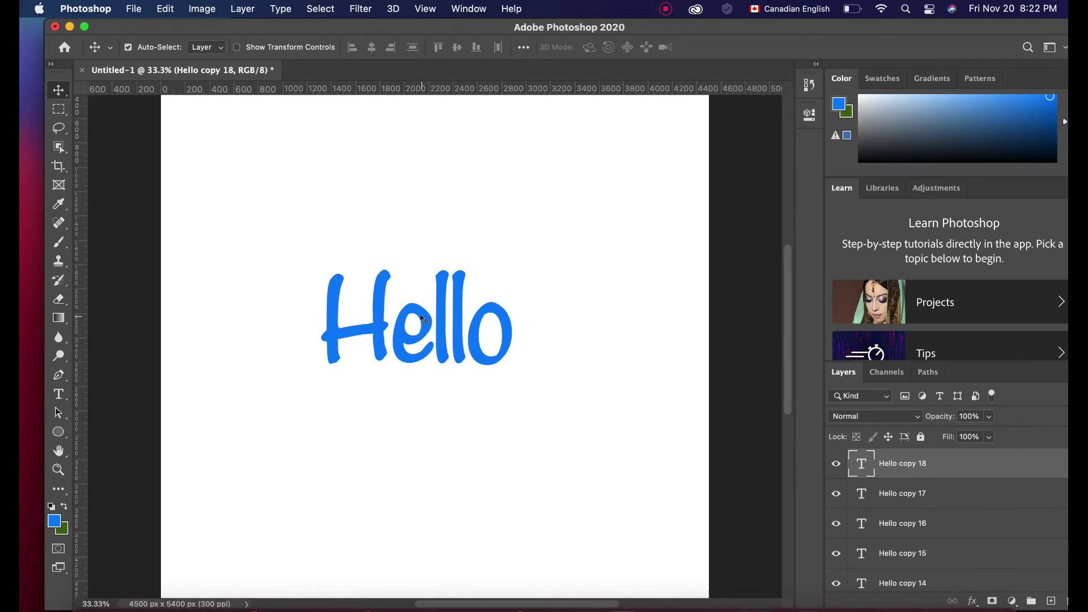
{"action": "key", "text": "BackSpace"}
{"action": "key", "text": "BackSpace"}
{"action": "key", "text": "BackSpace"}
{"action": "key", "text": "BackSpace"}
{"action": "key", "text": "BackSpace"}
{"action": "key", "text": "BackSpace"}
{"action": "key", "text": "BackSpace"}
{"action": "key", "text": "BackSpace"}
{"action": "key", "text": "BackSpace"}
{"action": "key", "text": "BackSpace"}
{"action": "key", "text": "BackSpace"}
{"action": "key", "text": "BackSpace"}
{"action": "key", "text": "BackSpace"}
{"action": "key", "text": "BackSpace"}
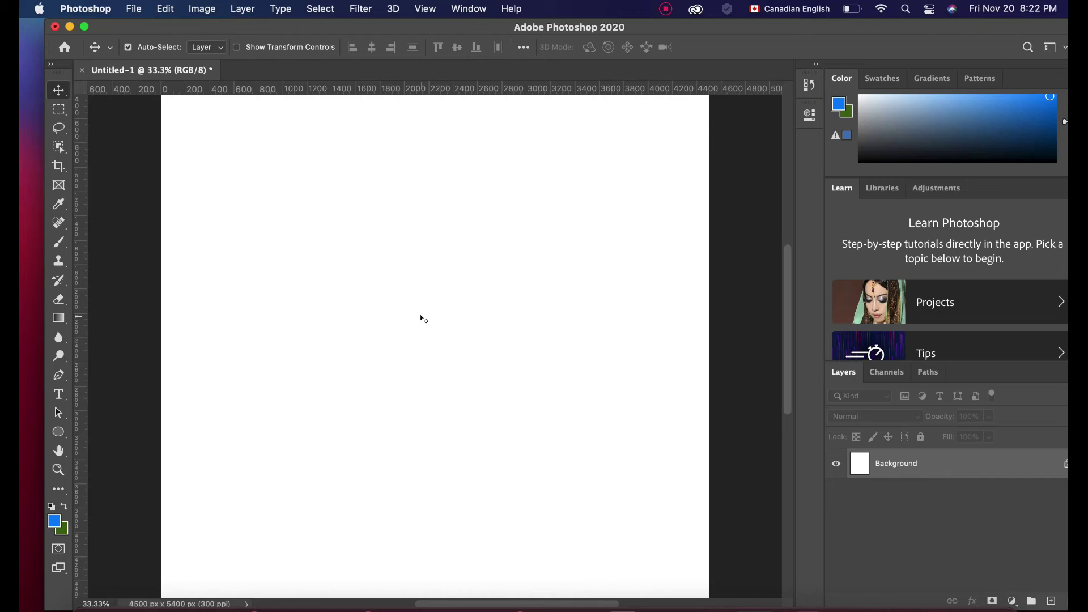
Add a new near-black "Hello" paragraph text in Noteworthy Light 200 pt around the middle of the canvas
{"action": "left_click", "coordinate": [59, 393]}
{"action": "left_click_drag", "start_coordinate": [289, 267], "coordinate": [663, 443]}
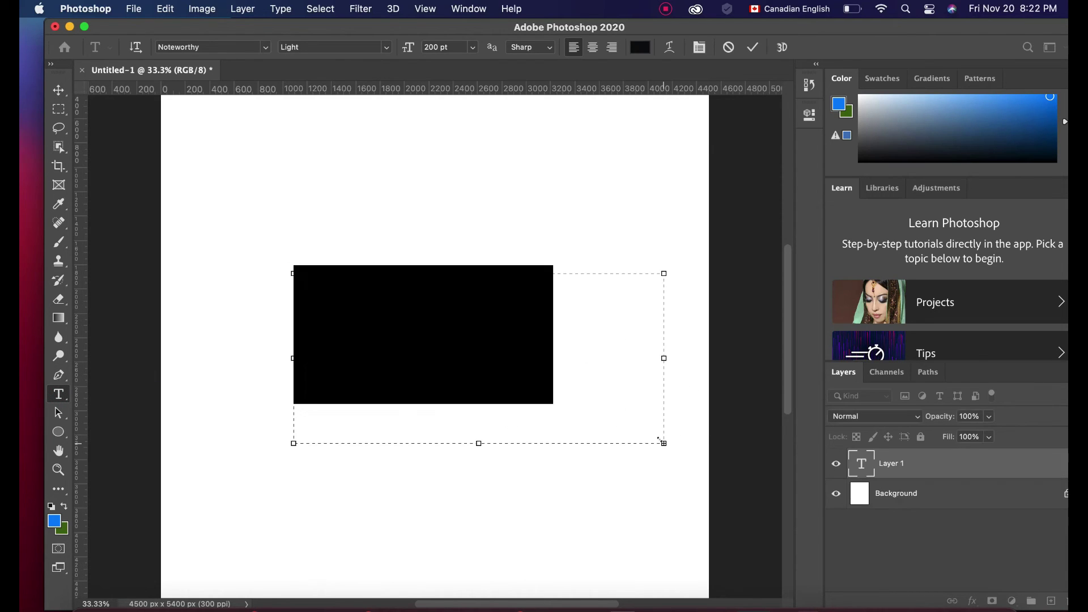
{"action": "type", "text": "Hello"}
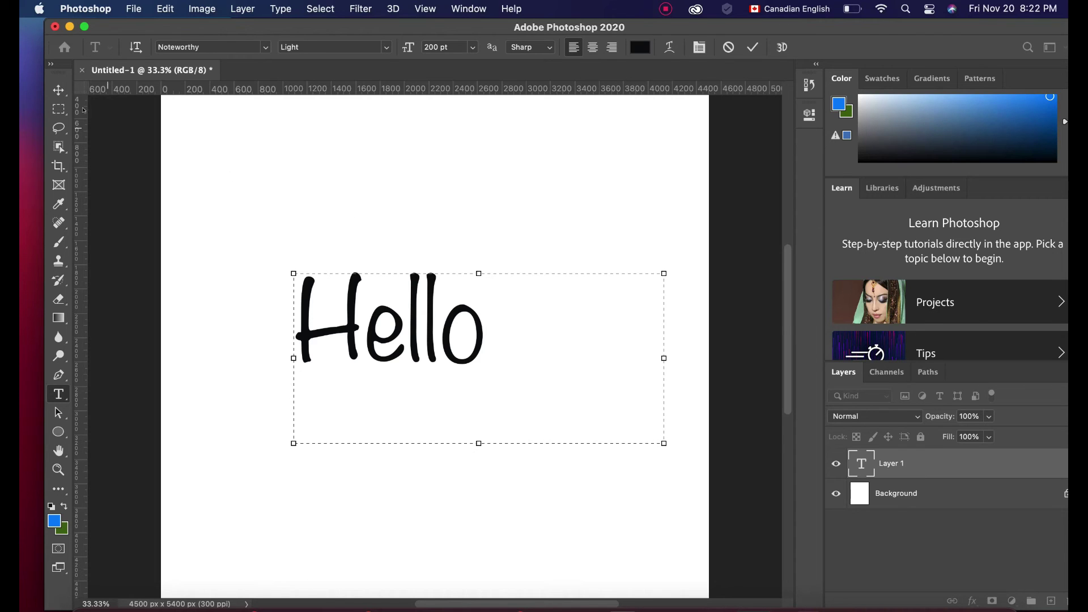
{"action": "left_click", "coordinate": [59, 91]}
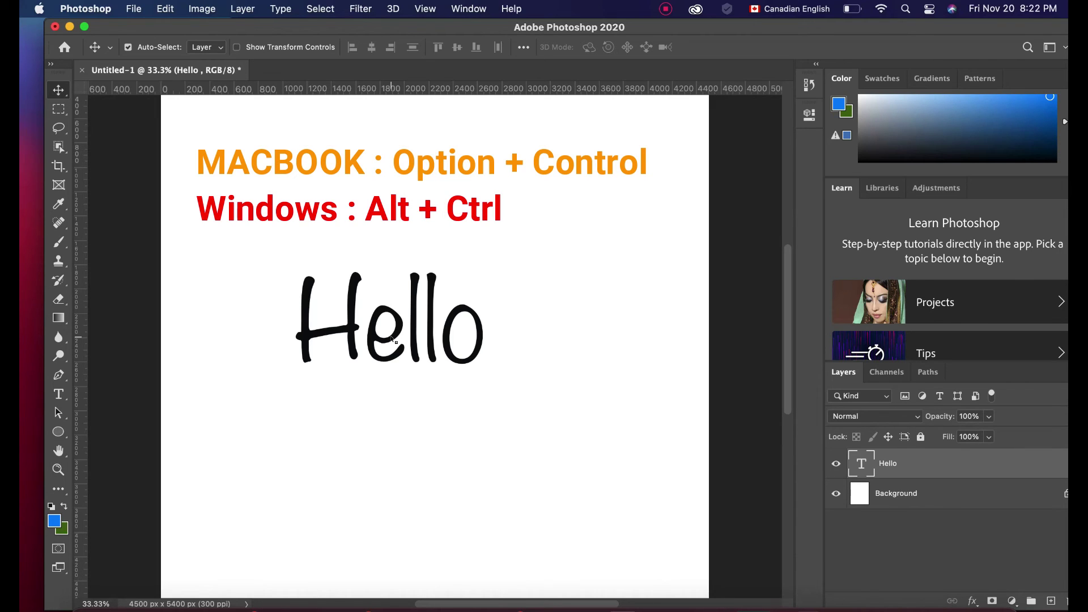
Stack 20 copies of the near-black Hello text layer, each nudged slightly up and left, to form an extrusion
{"action": "key", "text": "ctrl+alt+Up"}
{"action": "key", "text": "ctrl+alt+Up"}
{"action": "key", "text": "ctrl+alt+Up"}
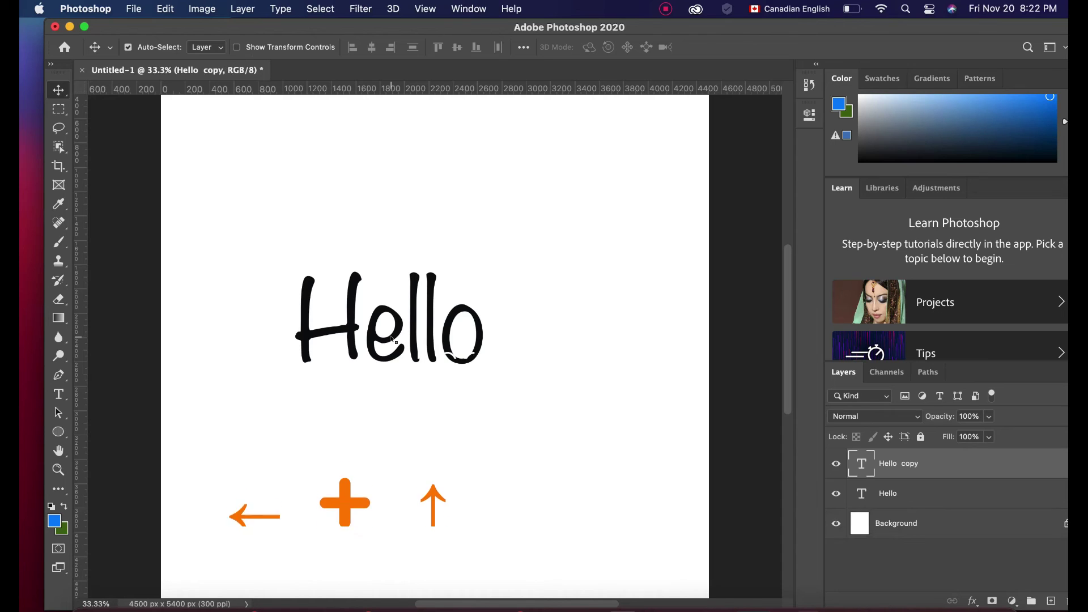
{"action": "key", "text": "ctrl+alt+Up"}
{"action": "key", "text": "ctrl+alt+Up"}
{"action": "key", "text": "ctrl+alt+Up"}
{"action": "key", "text": "ctrl+alt+Up"}
{"action": "key", "text": "ctrl+alt+Up"}
{"action": "key", "text": "ctrl+alt+Up"}
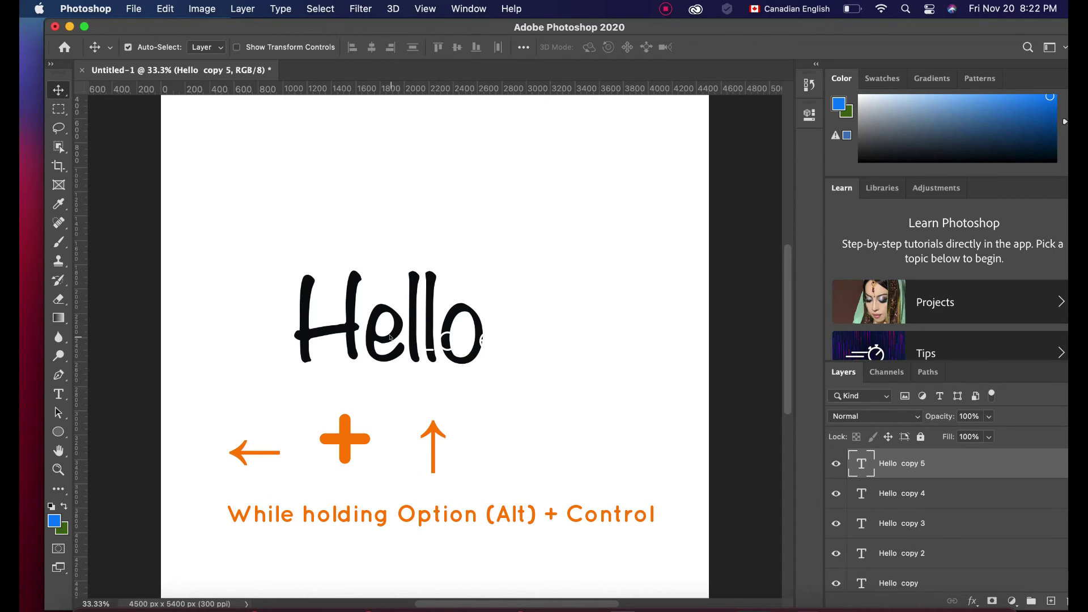
{"action": "key", "text": "ctrl+alt+Up"}
{"action": "key", "text": "ctrl+alt+Up"}
{"action": "key", "text": "ctrl+alt+Up"}
{"action": "key", "text": "ctrl+alt+Up"}
{"action": "key", "text": "ctrl+alt+Up"}
{"action": "key", "text": "ctrl+alt+Up"}
{"action": "key", "text": "ctrl+alt+Up"}
{"action": "key", "text": "ctrl+alt+Up"}
{"action": "key", "text": "ctrl+alt+Up"}
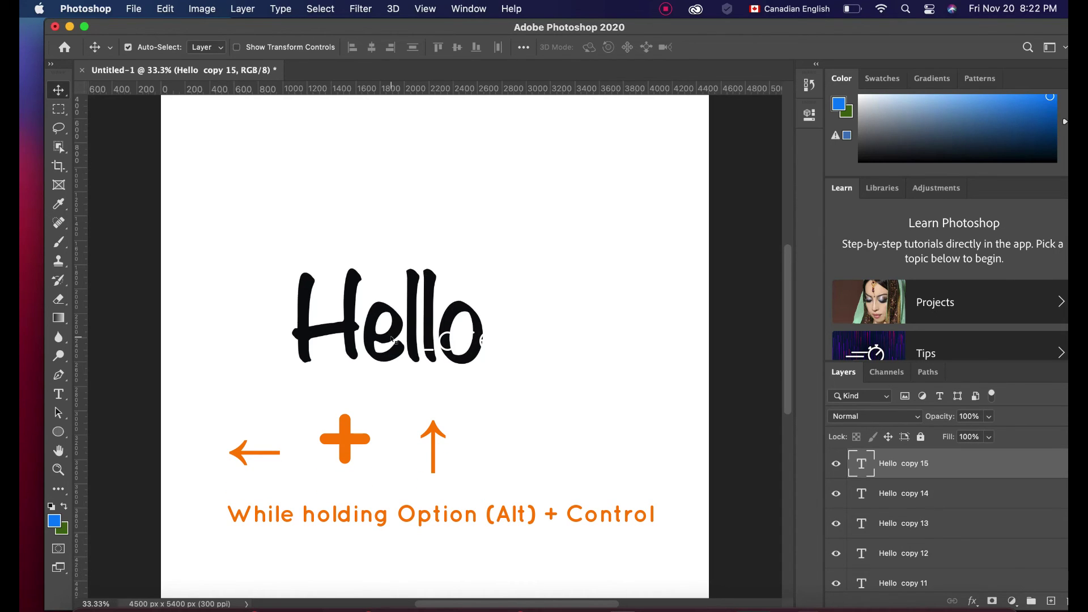
{"action": "key", "text": "ctrl+alt+Up"}
{"action": "key", "text": "ctrl+alt+Up"}
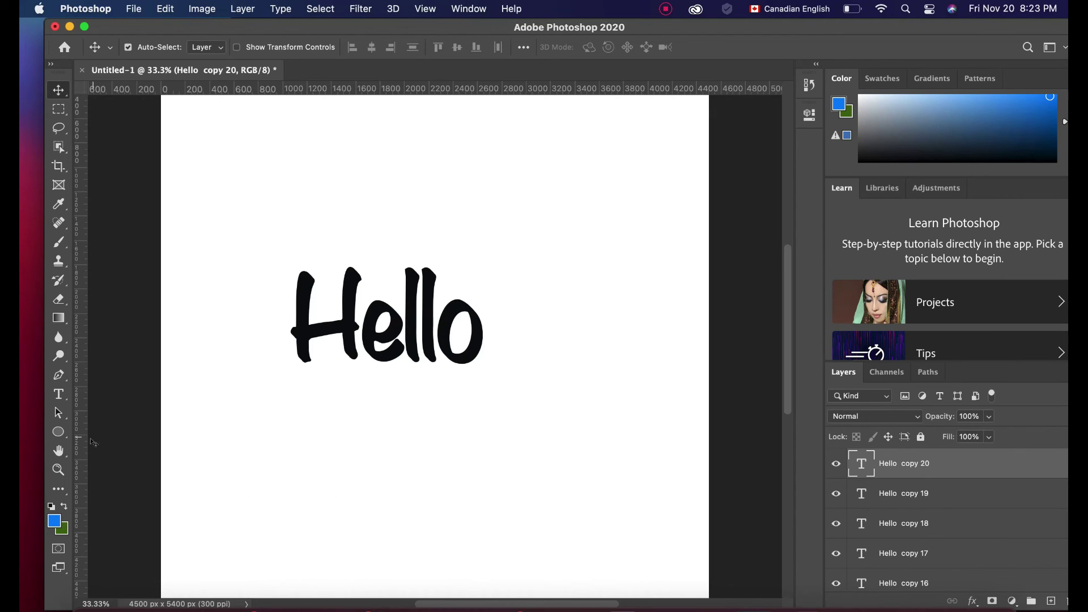
Recolour the text of the topmost Hello copy to light grey #e3e8ee so it contrasts with the extrusion
{"action": "left_click", "coordinate": [300, 330]}
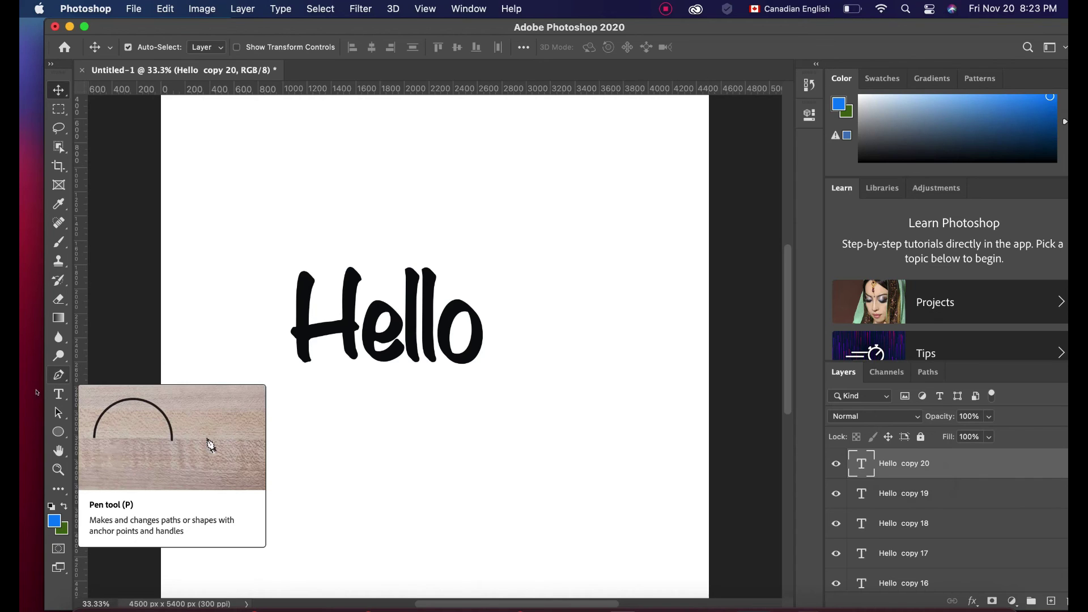
{"action": "left_click", "coordinate": [58, 394]}
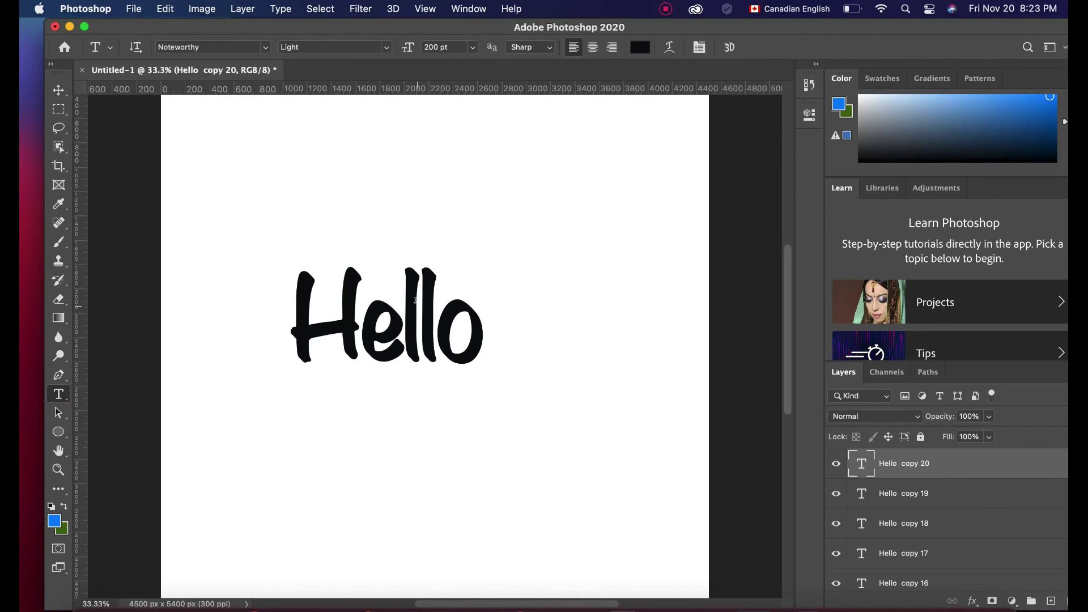
{"action": "left_click", "coordinate": [416, 300]}
{"action": "double_click", "coordinate": [519, 332]}
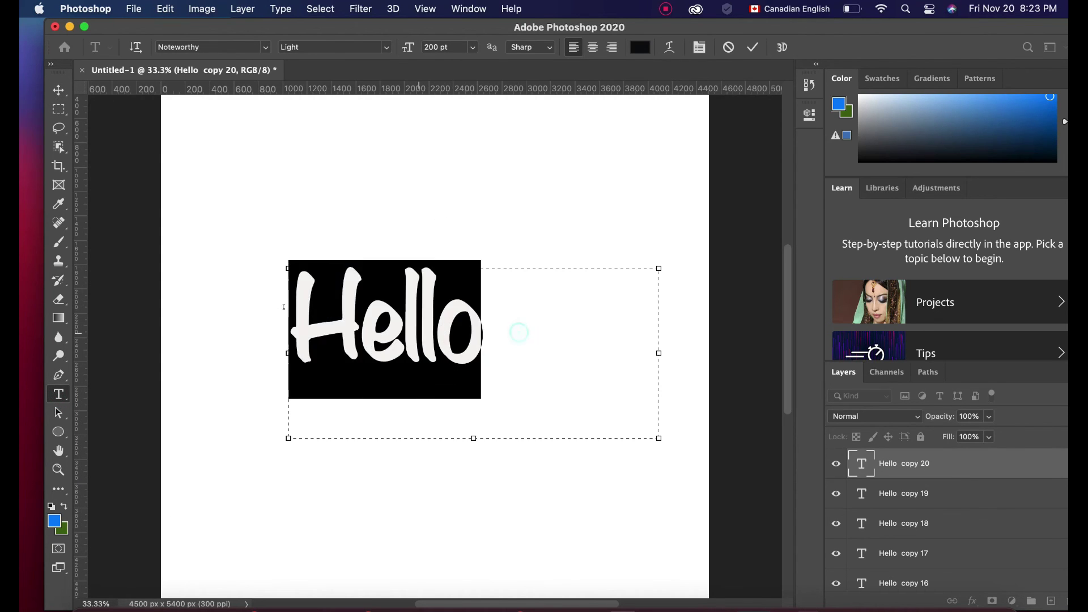
{"action": "left_click", "coordinate": [640, 47]}
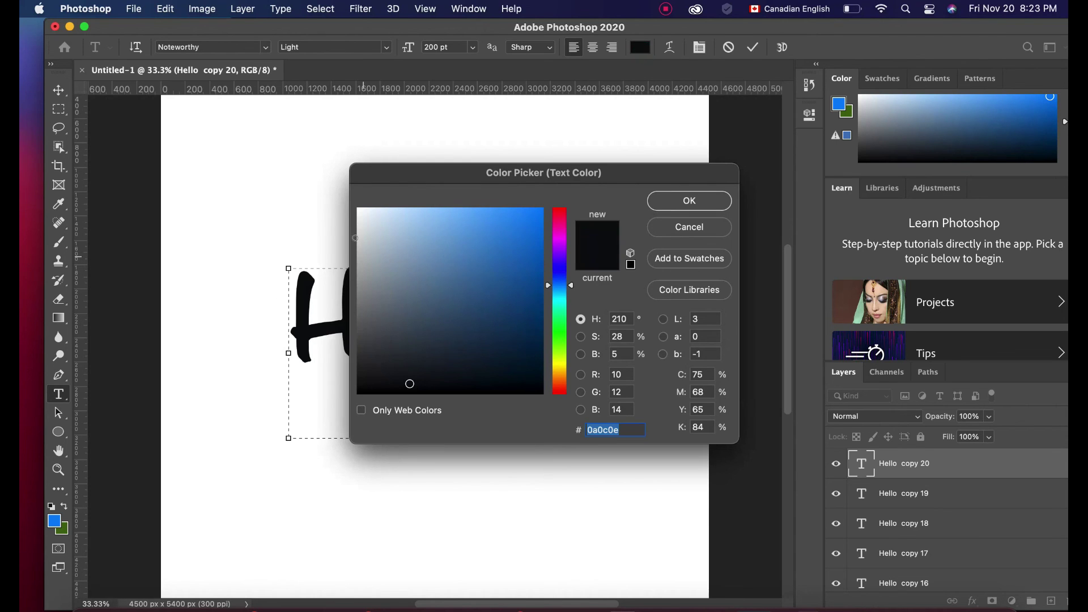
{"action": "left_click", "coordinate": [366, 220]}
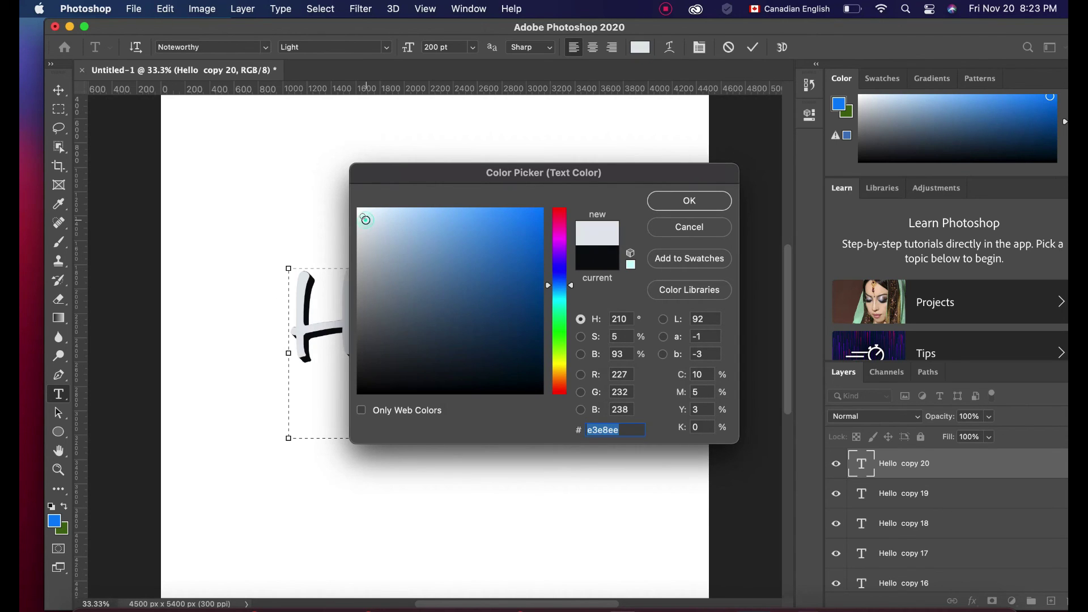
{"action": "left_click", "coordinate": [671, 195]}
{"action": "left_click", "coordinate": [58, 91]}
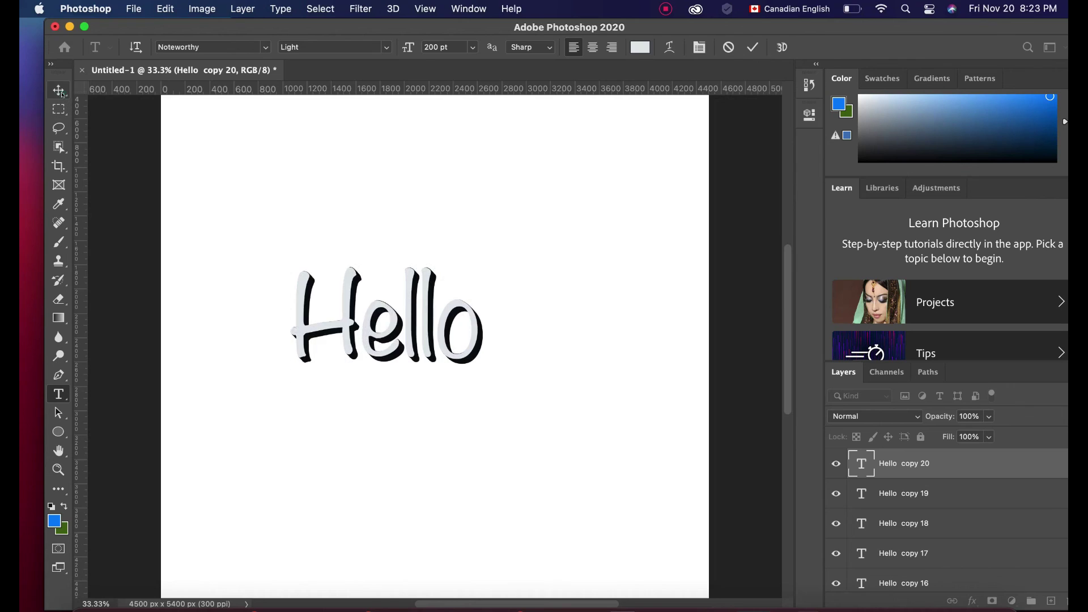